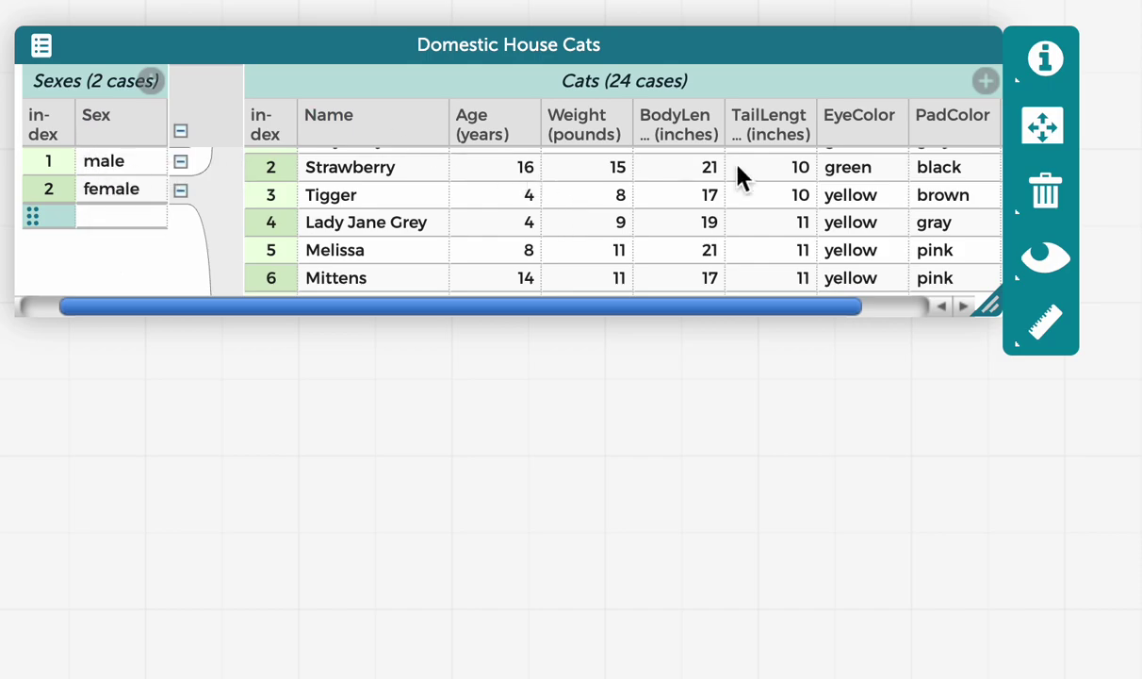
# - Select the female group, then the male group, with their cats, then clear the selection
pyautogui.click(118, 193)
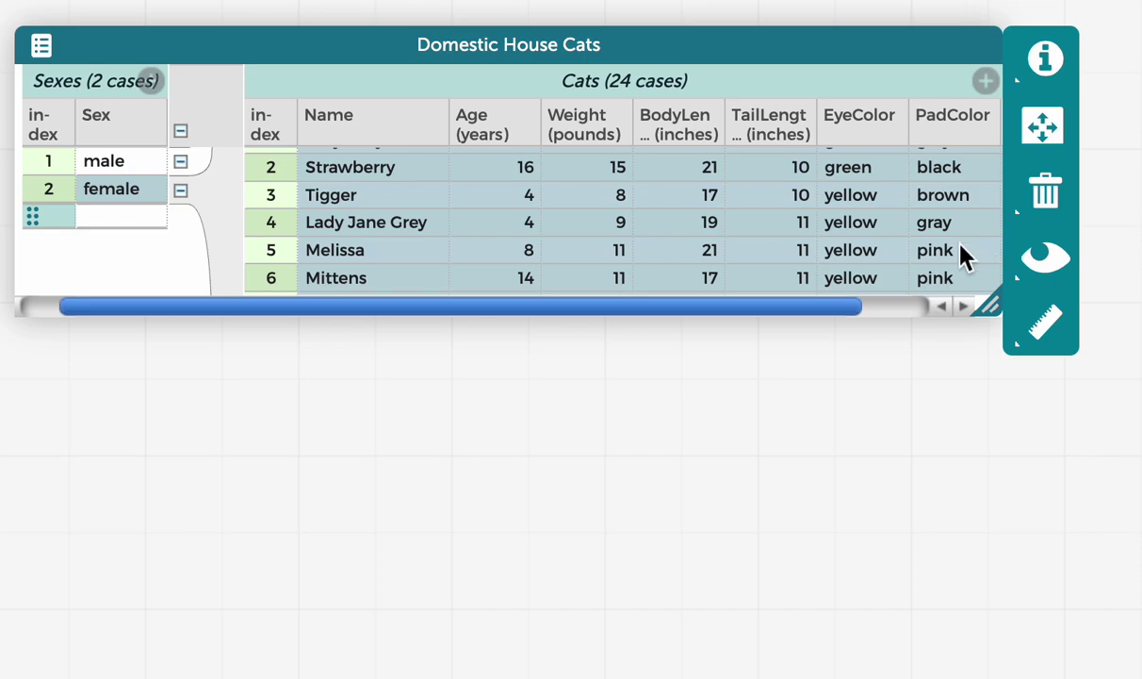
pyautogui.click(111, 159)
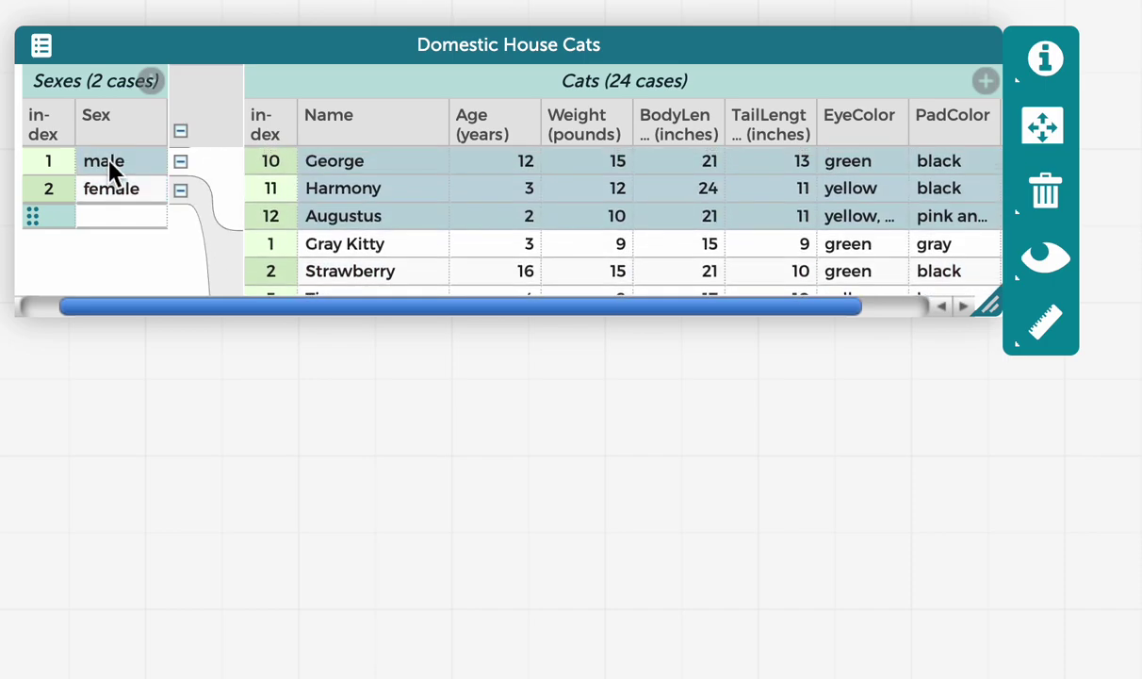
pyautogui.click(61, 276)
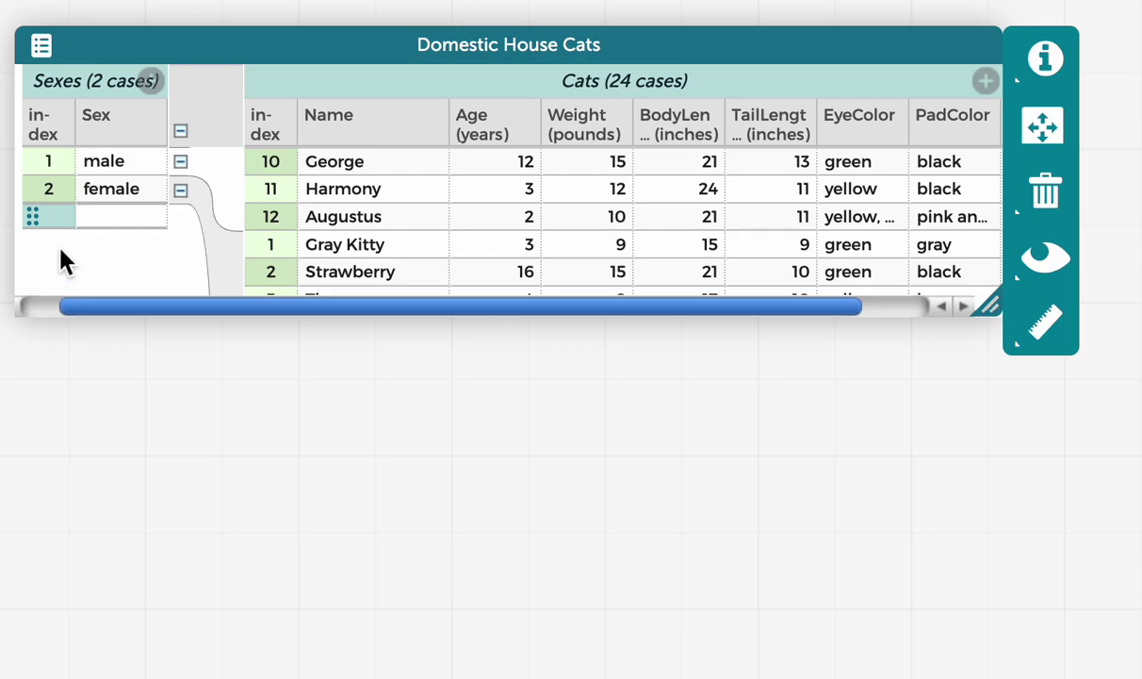
# - Switch the Domestic House Cats data from table to case card view
pyautogui.click(39, 45)
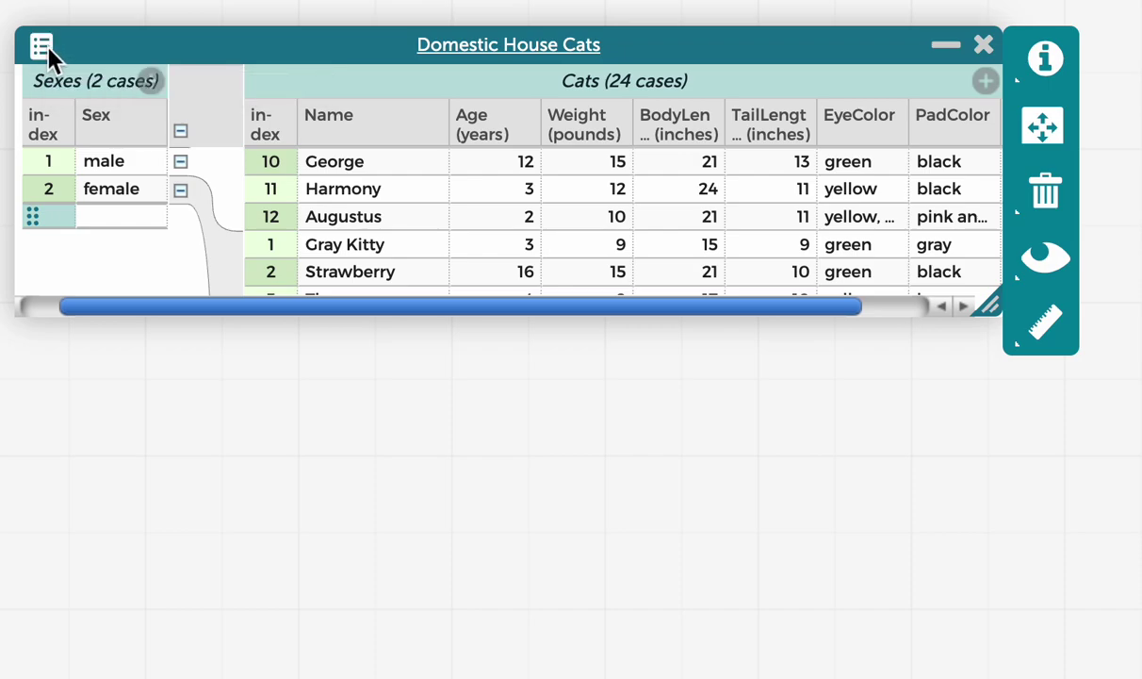
pyautogui.moveTo(41, 53)
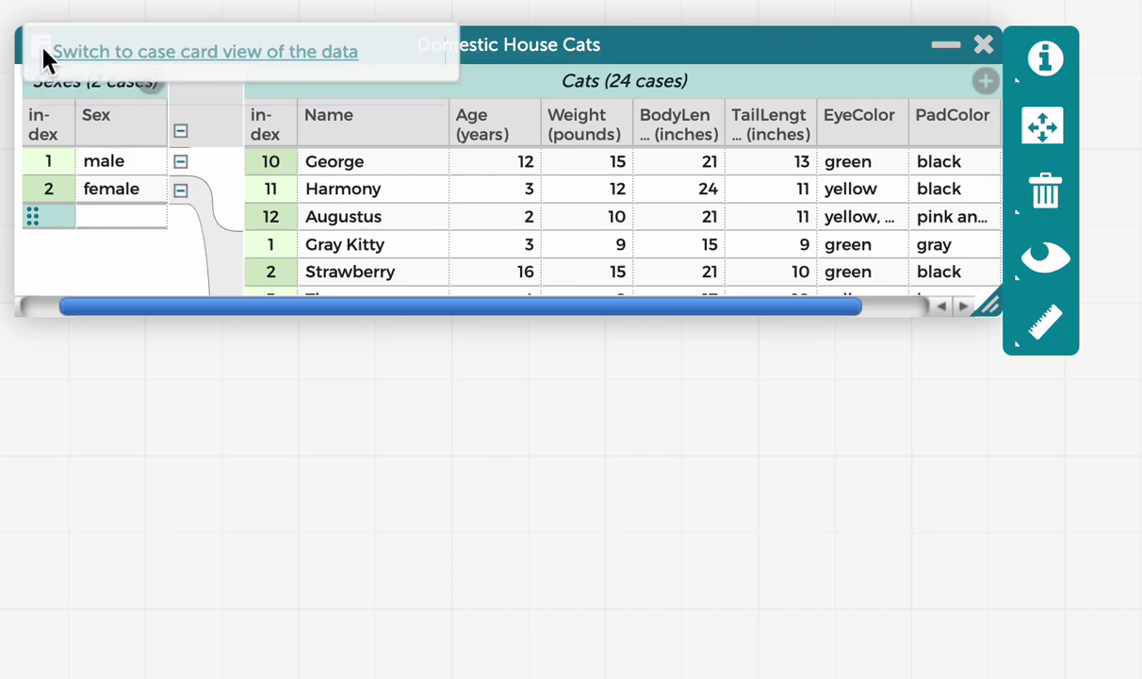
pyautogui.click(153, 68)
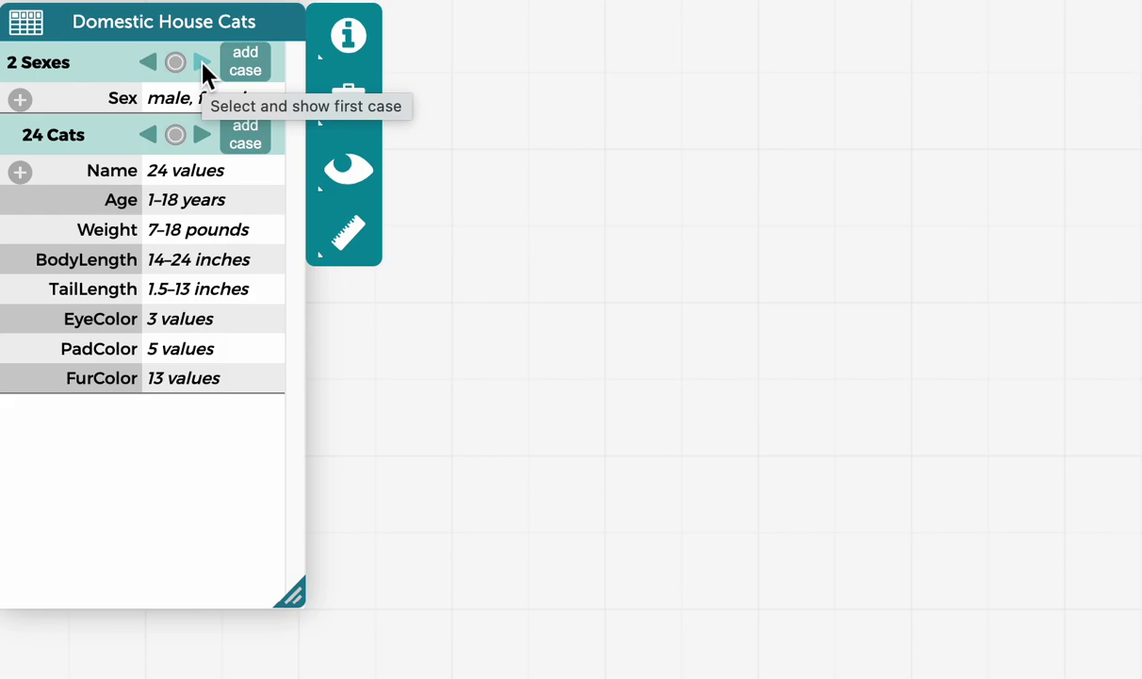
# - Move between the male and female Sexes cases, ending on female
pyautogui.click(202, 64)
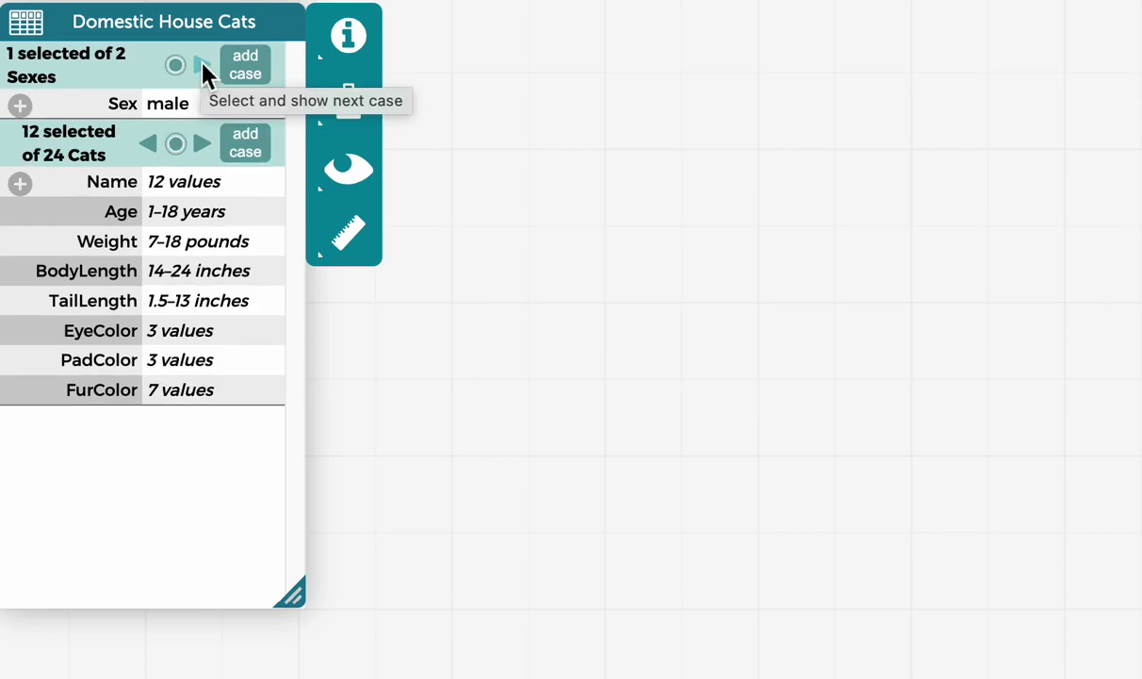
pyautogui.click(202, 64)
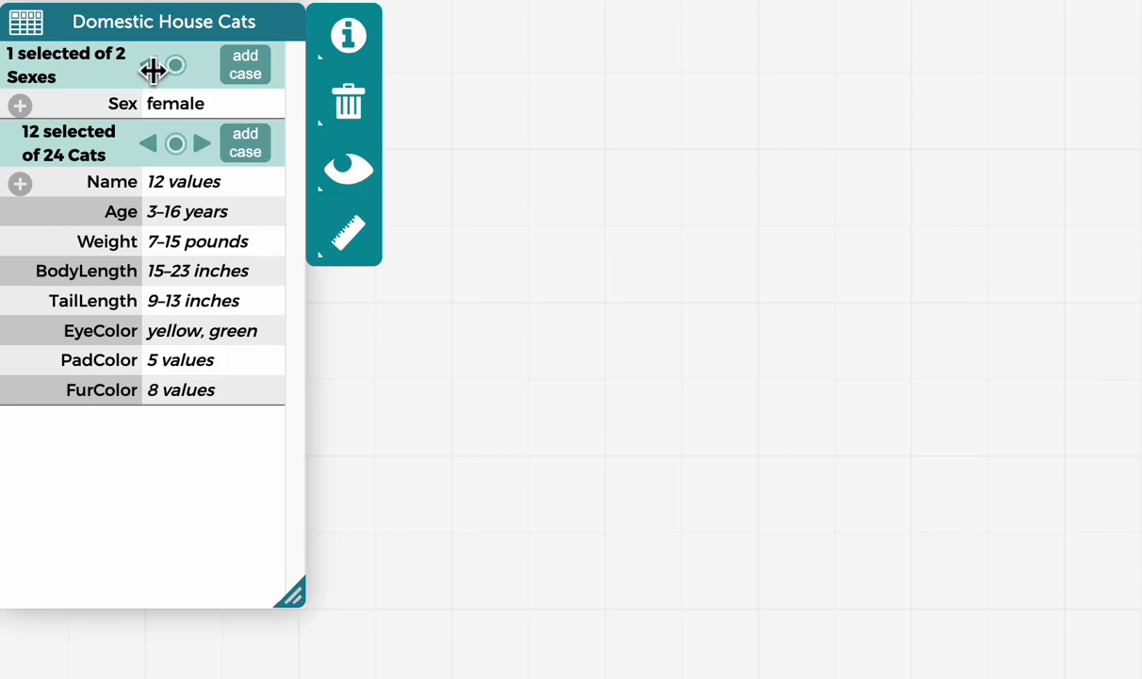
pyautogui.click(147, 64)
pyautogui.click(202, 64)
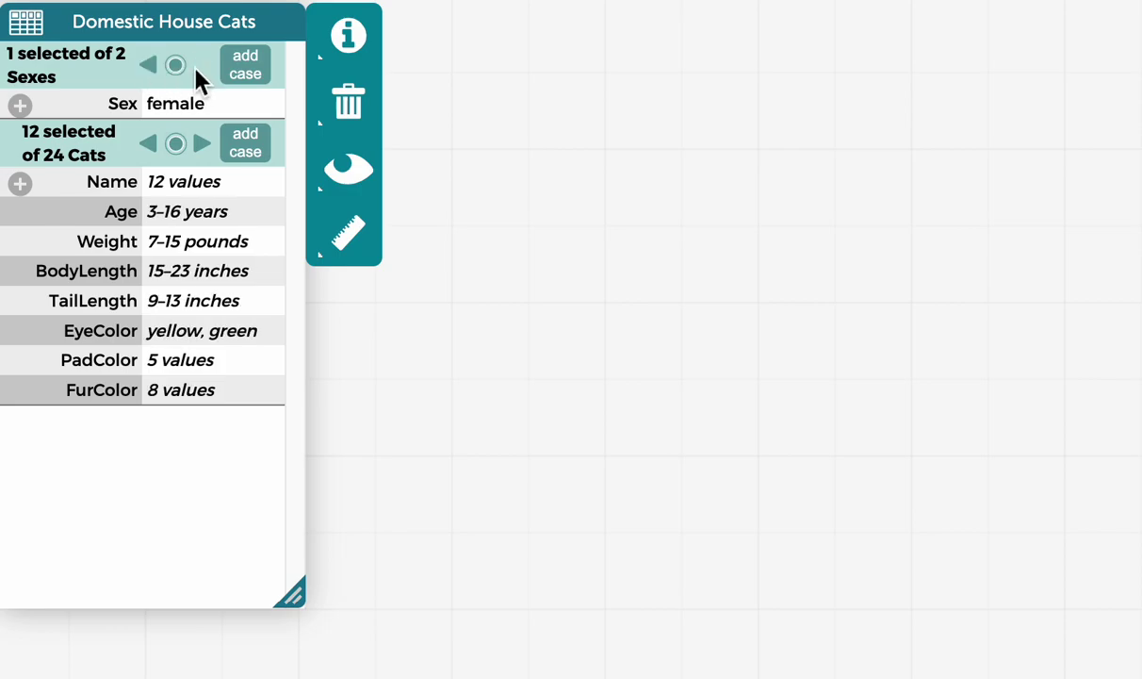
# - Step through Gray Kitty, Strawberry and Tigger to Lady Jane Grey's card
pyautogui.click(202, 144)
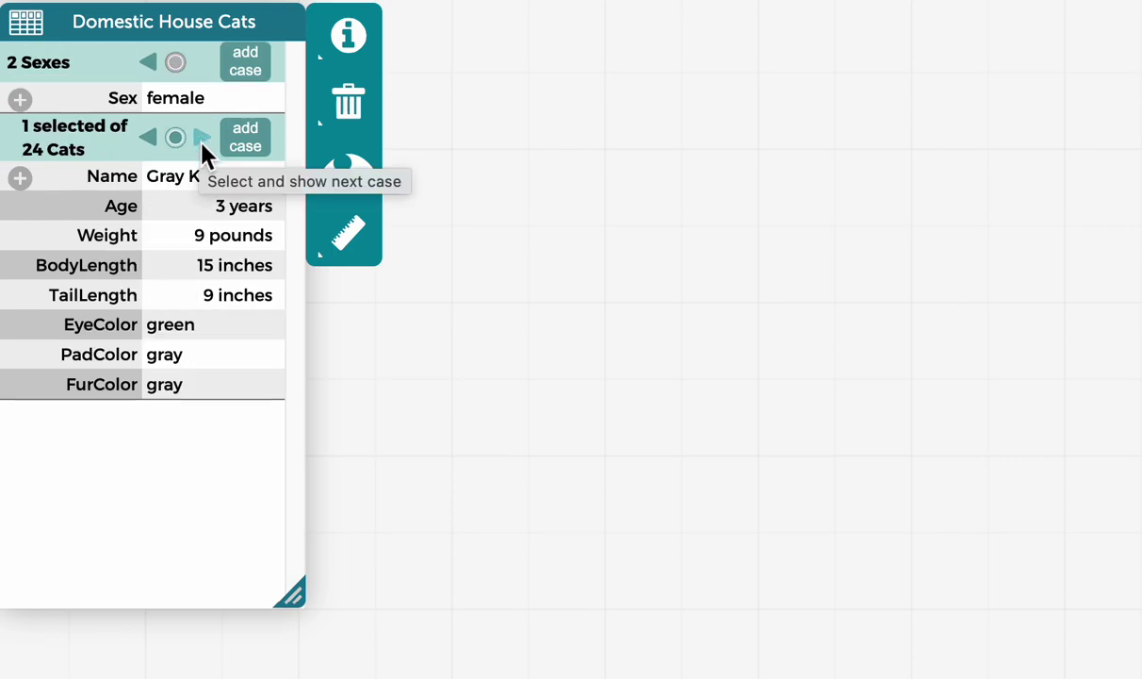
pyautogui.click(202, 144)
pyautogui.click(202, 143)
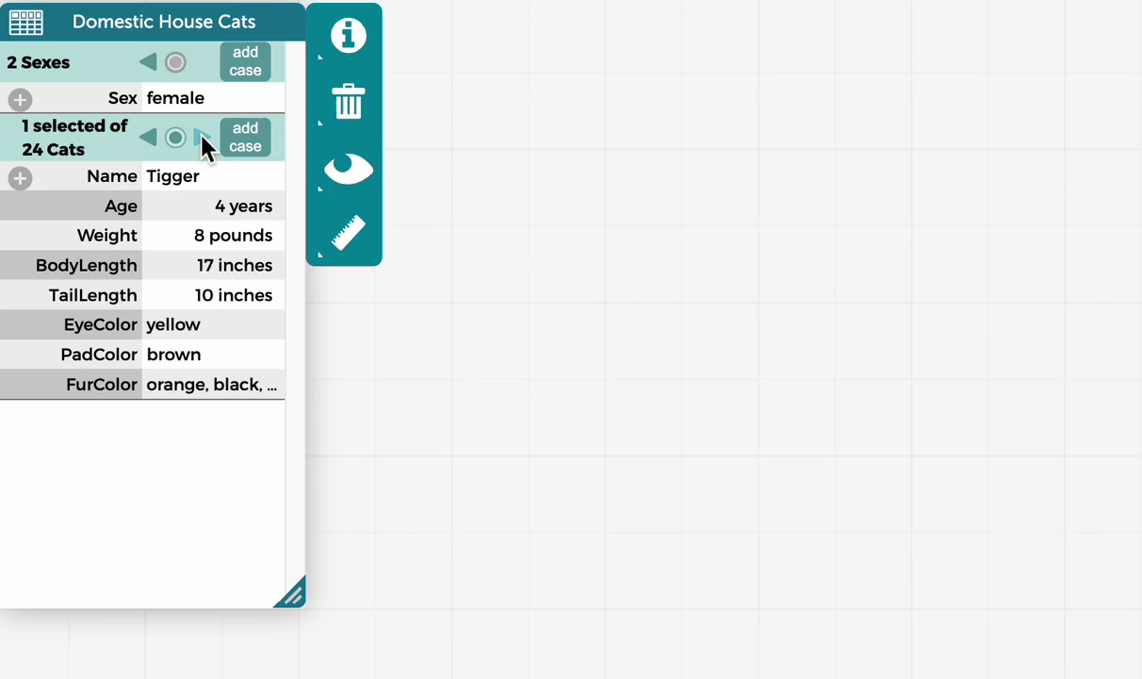
pyautogui.click(204, 142)
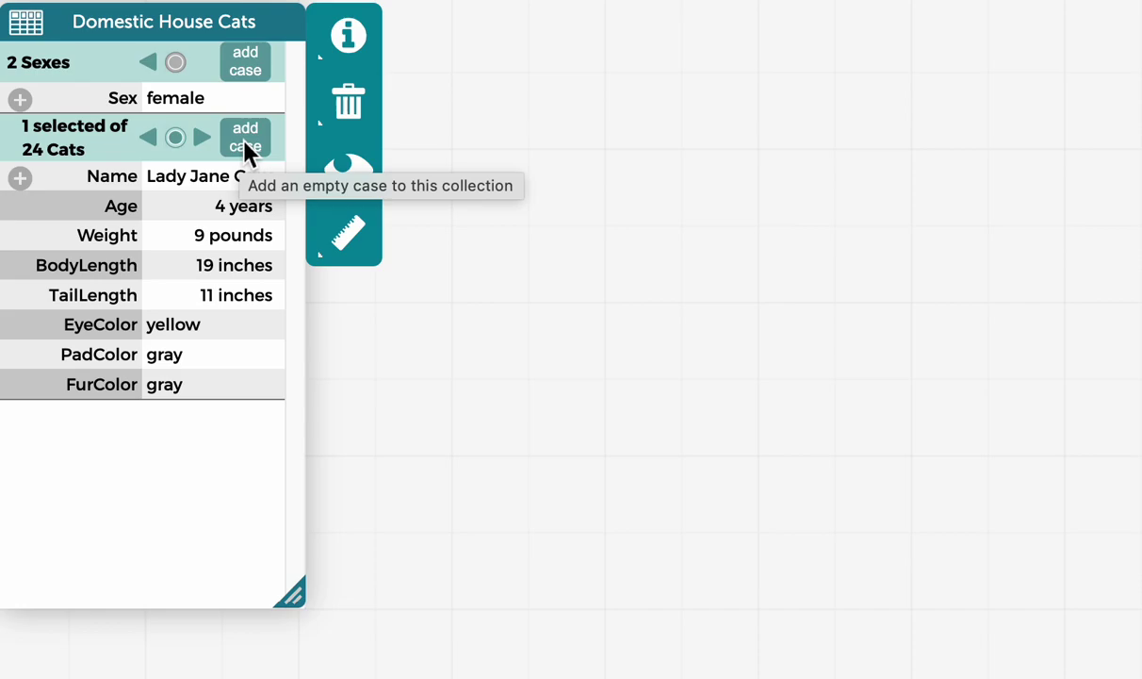
# - Add a new cat case with Sex female, Name Lily and Age 10
pyautogui.click(251, 139)
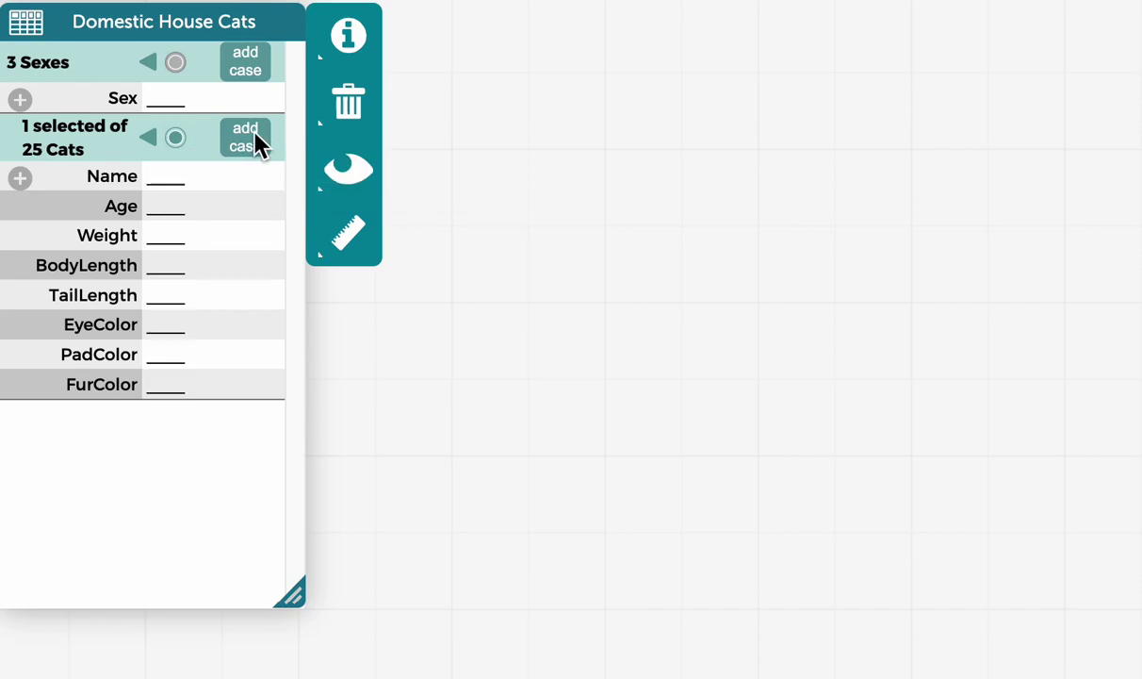
pyautogui.click(163, 98)
pyautogui.write('female')
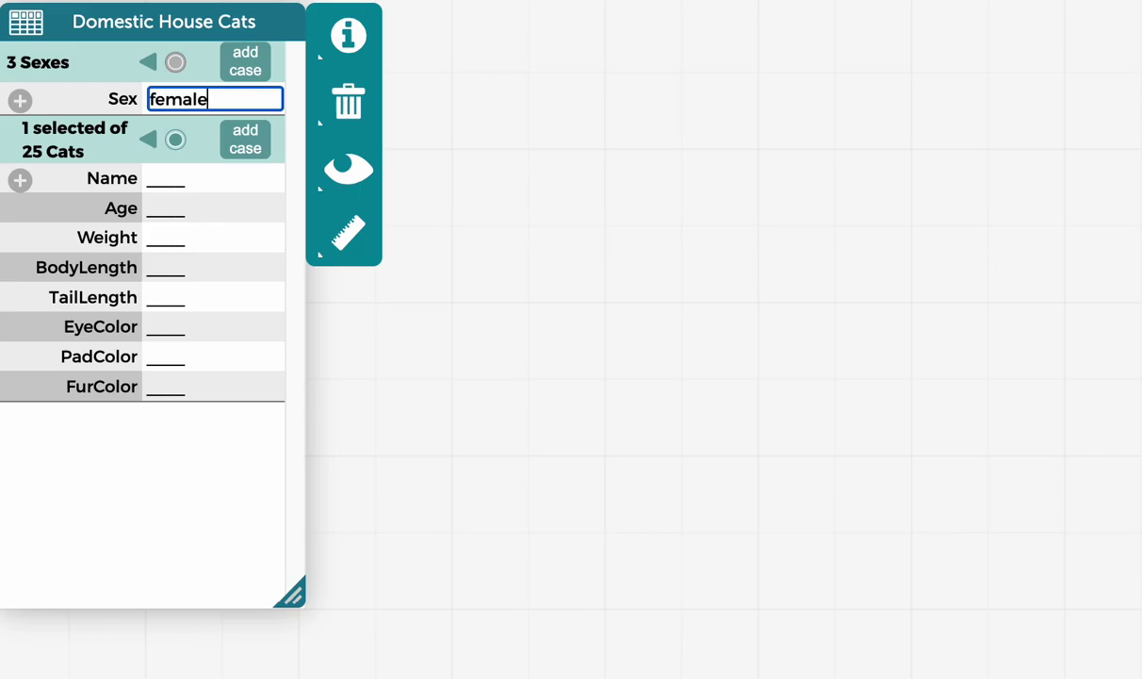
pyautogui.click(159, 179)
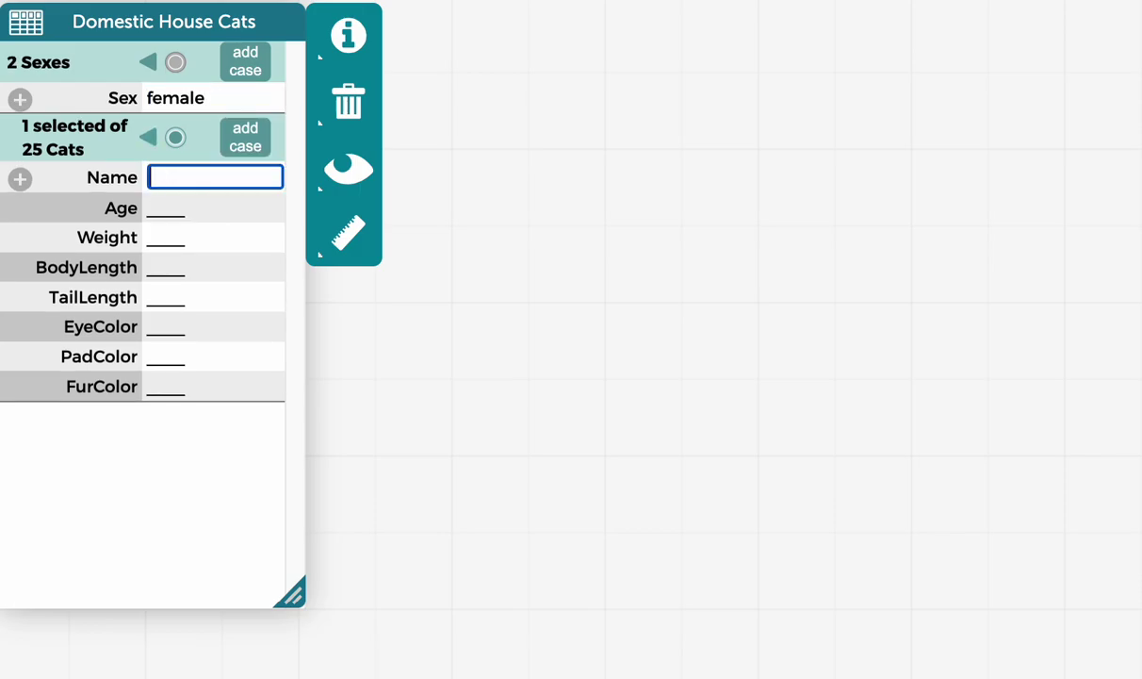
pyautogui.write('Lily')
pyautogui.click(175, 209)
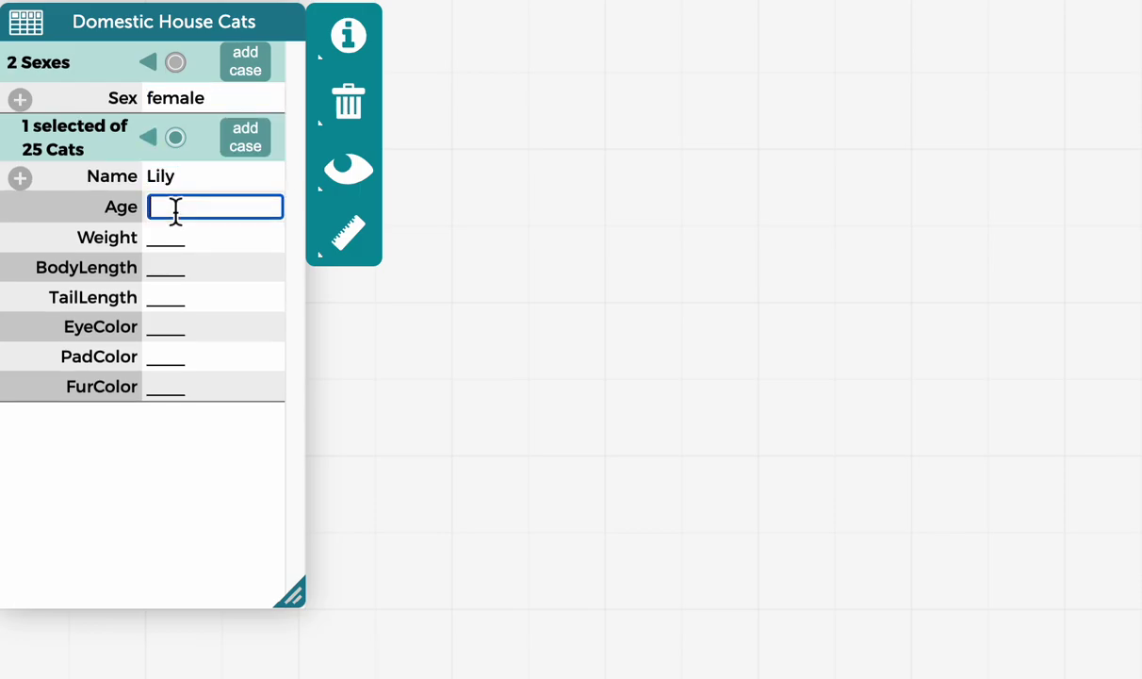
pyautogui.write('10')
pyautogui.click(215, 494)
pyautogui.click(215, 494)
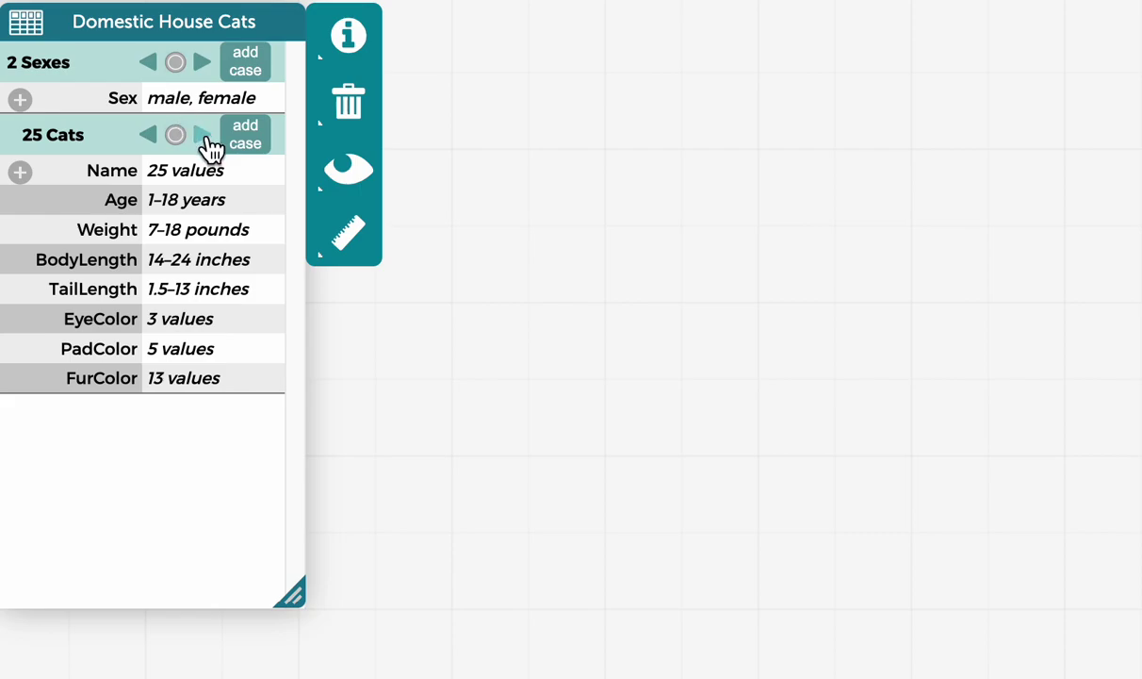
# - Select female, then step through the female cats past Cleopatra to Lily's card
pyautogui.click(202, 64)
pyautogui.click(203, 66)
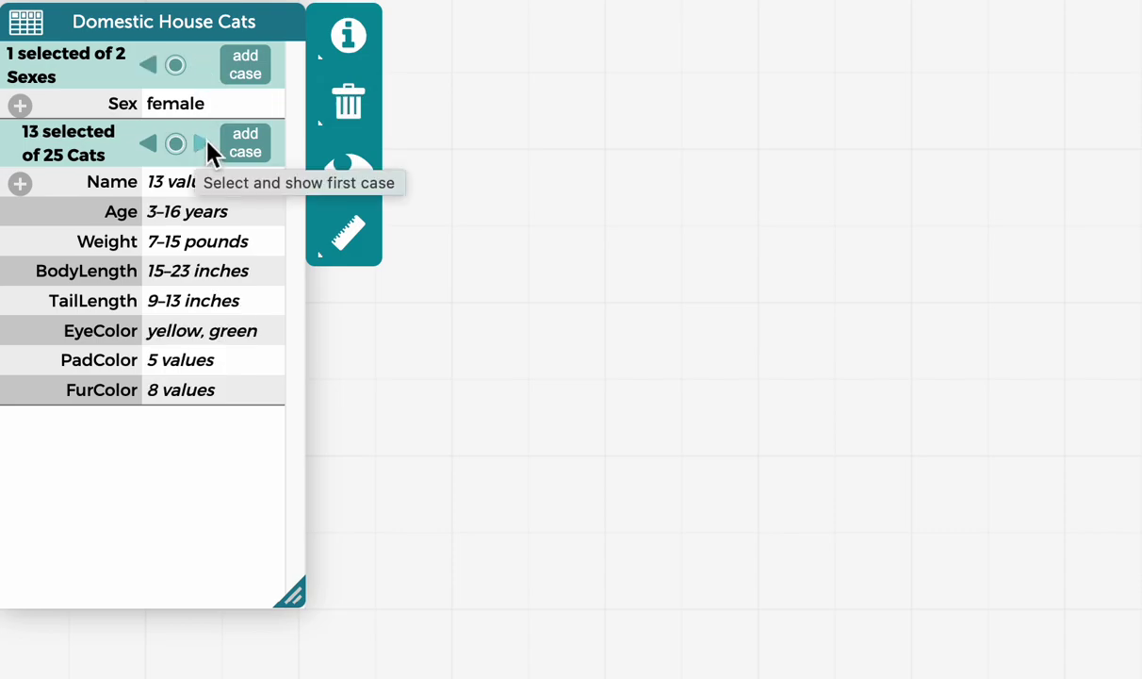
pyautogui.click(208, 143)
pyautogui.click(207, 144)
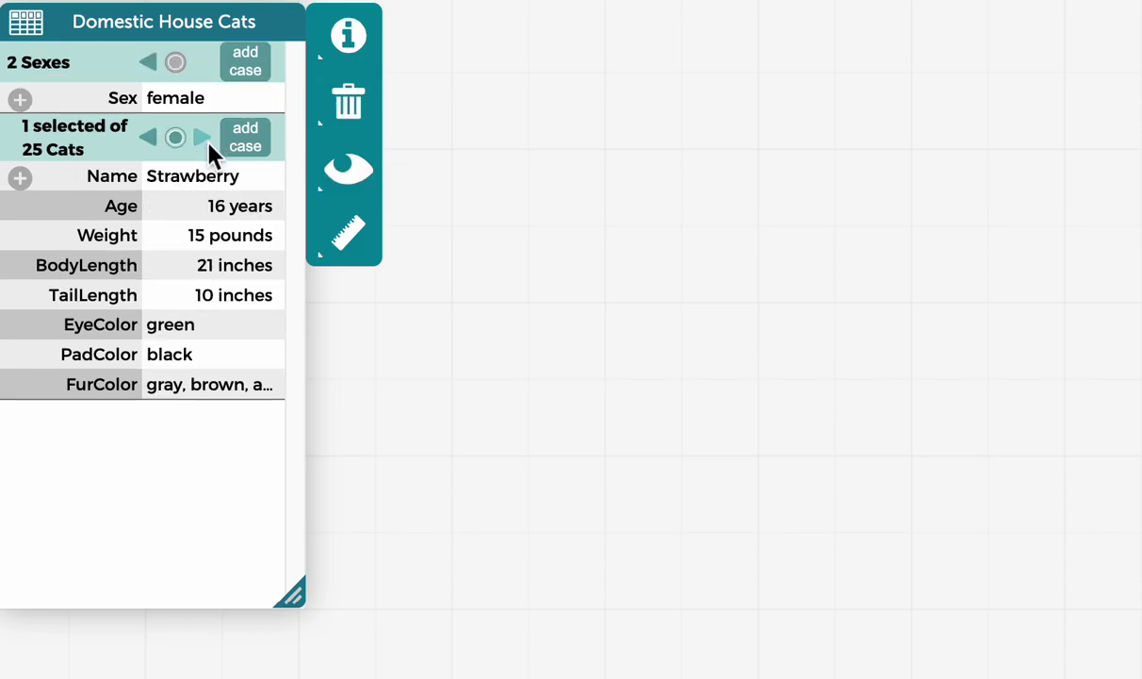
pyautogui.click(207, 143)
pyautogui.click(208, 141)
pyautogui.click(208, 143)
pyautogui.click(209, 143)
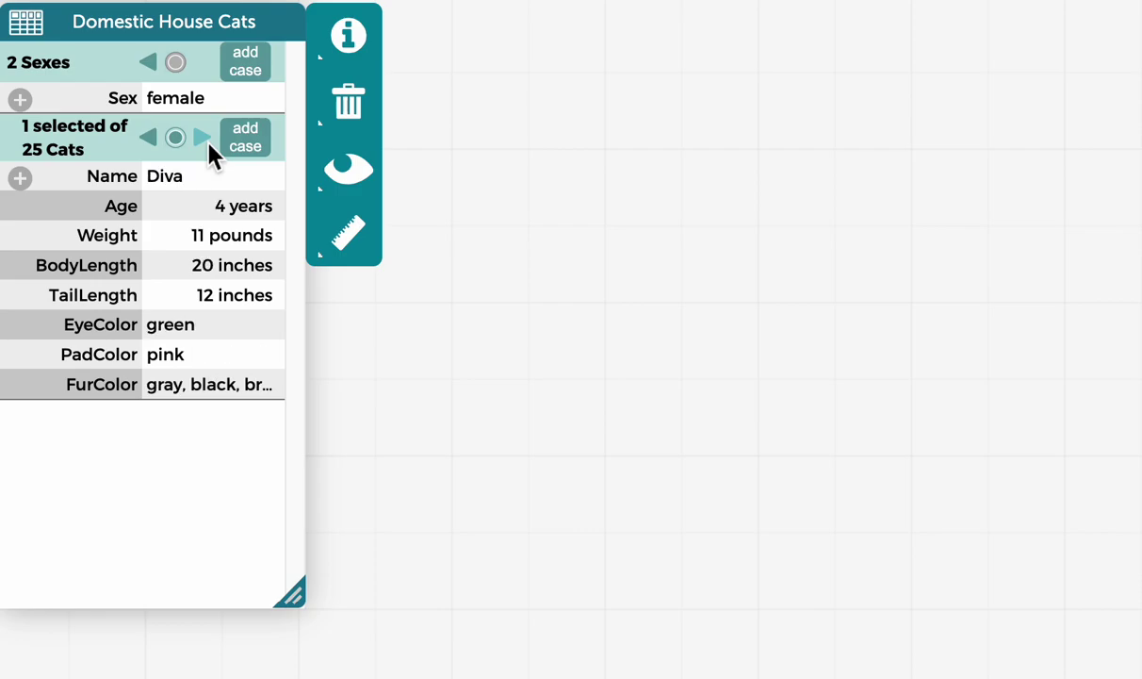
pyautogui.click(208, 144)
pyautogui.click(208, 143)
pyautogui.click(208, 143)
pyautogui.click(208, 143)
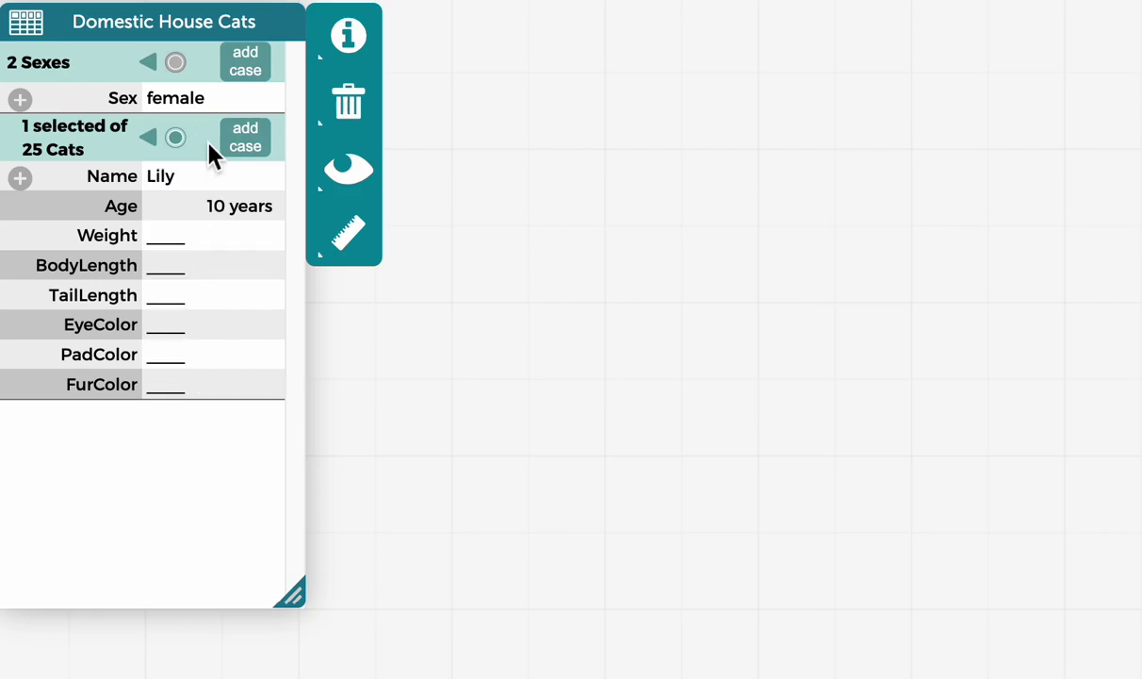